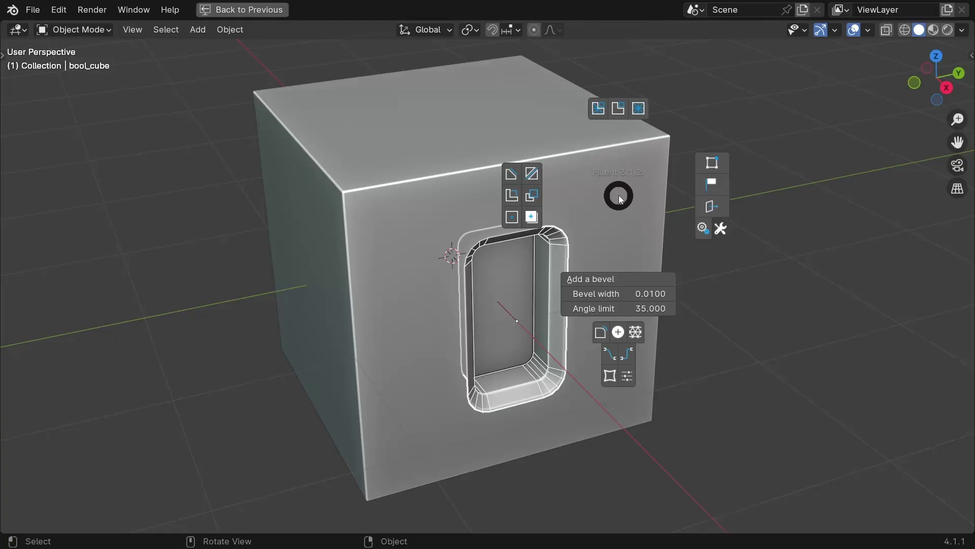
# Place copies of the beveled slot cut on the cube's top and left faces
pyautogui.click(532, 217)
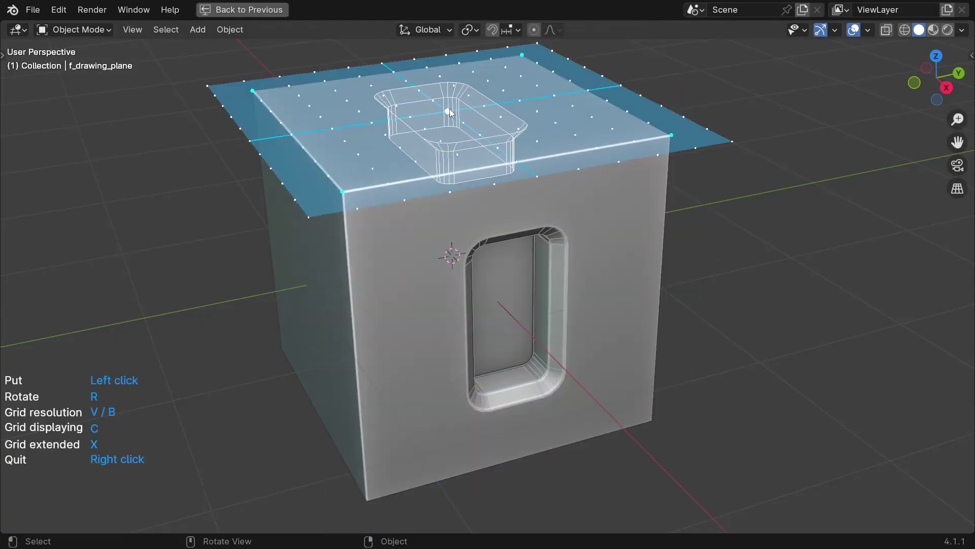
pyautogui.click(304, 282)
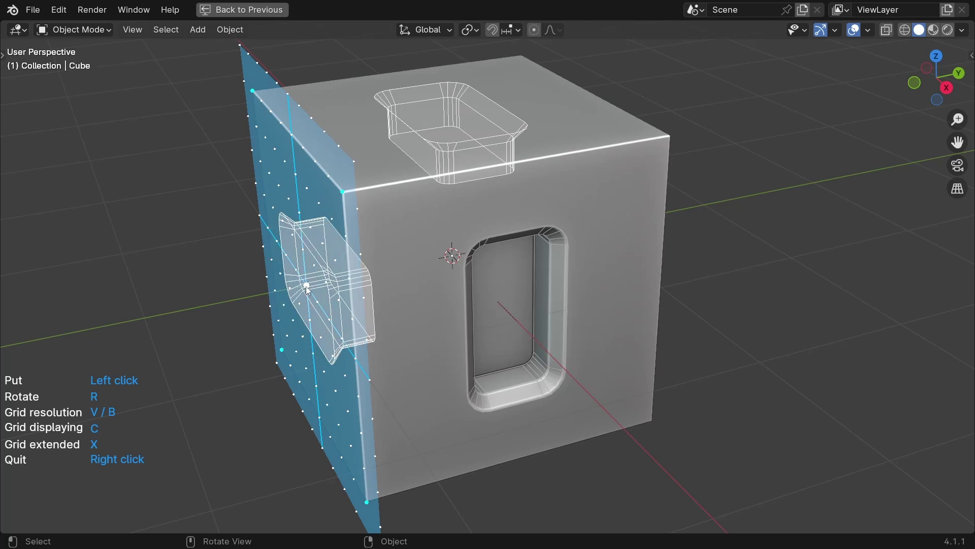
pyautogui.click(398, 224)
pyautogui.moveTo(398, 225); pyautogui.dragTo(425, 230, button='middle')
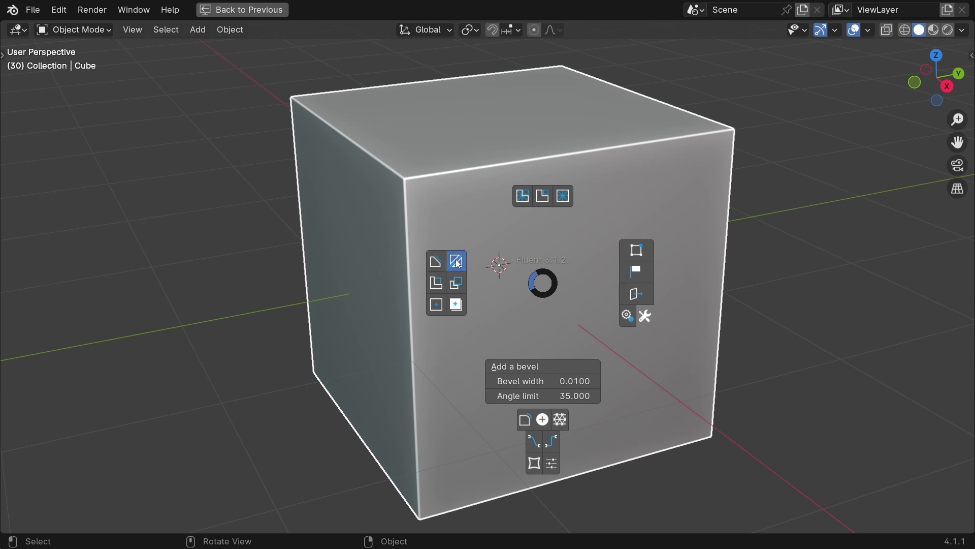
# Cut a shallow rectangular recess into the cube's front face
pyautogui.click(459, 264)
pyautogui.click(578, 324)
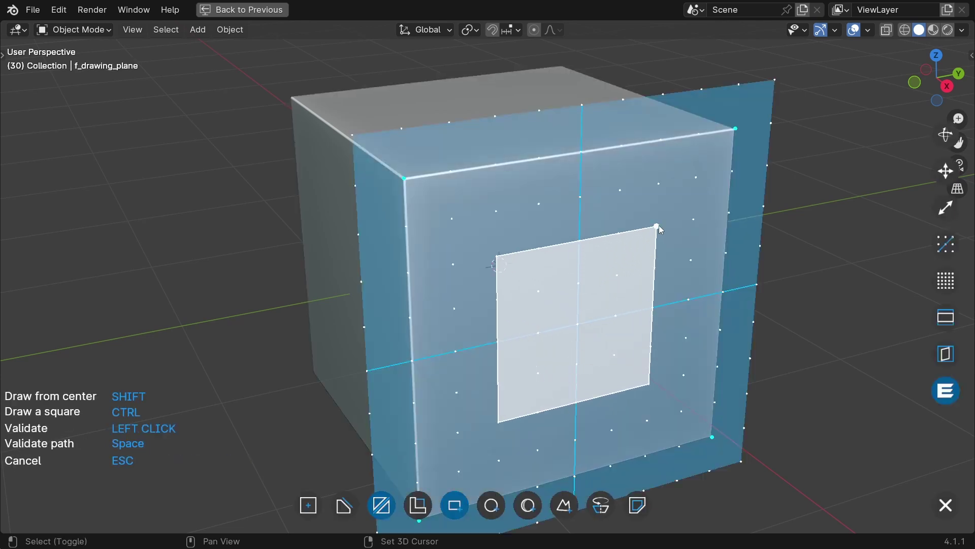
pyautogui.click(660, 229)
pyautogui.click(617, 248)
pyautogui.click(684, 251)
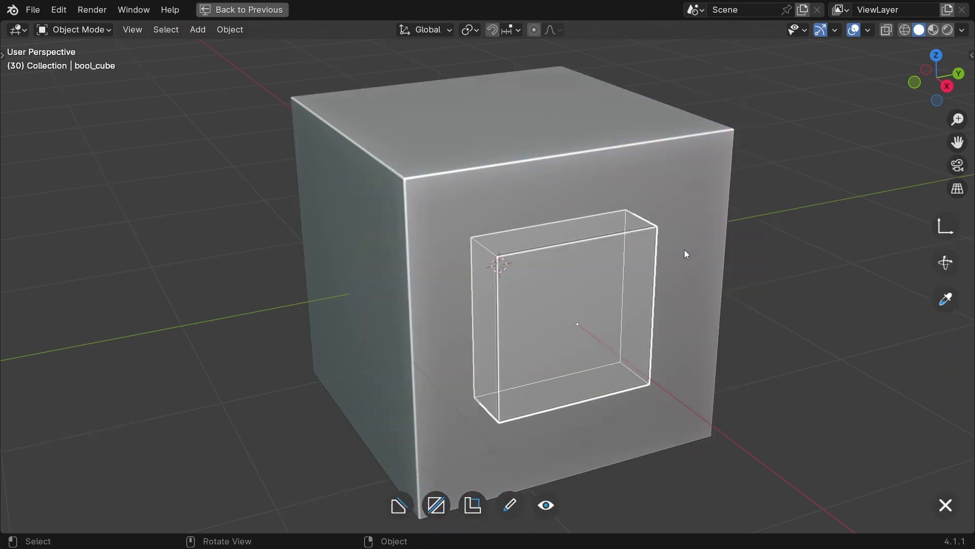
# Round the recess corners with a 0.094-width, 4-segment bevel
pyautogui.click(567, 213)
pyautogui.rightClick(585, 221)
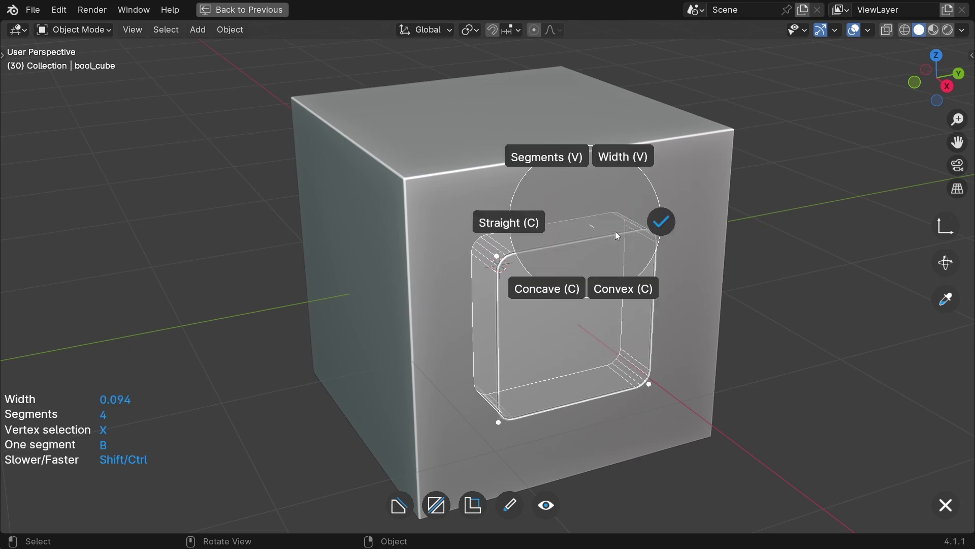
pyautogui.click(615, 231)
pyautogui.click(526, 432)
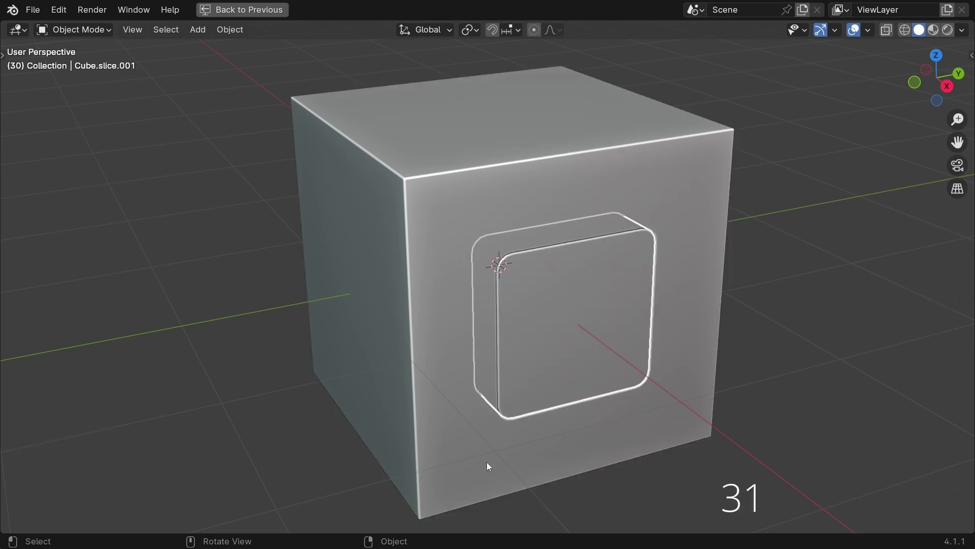
pyautogui.rightClick(551, 349)
pyautogui.click(569, 380)
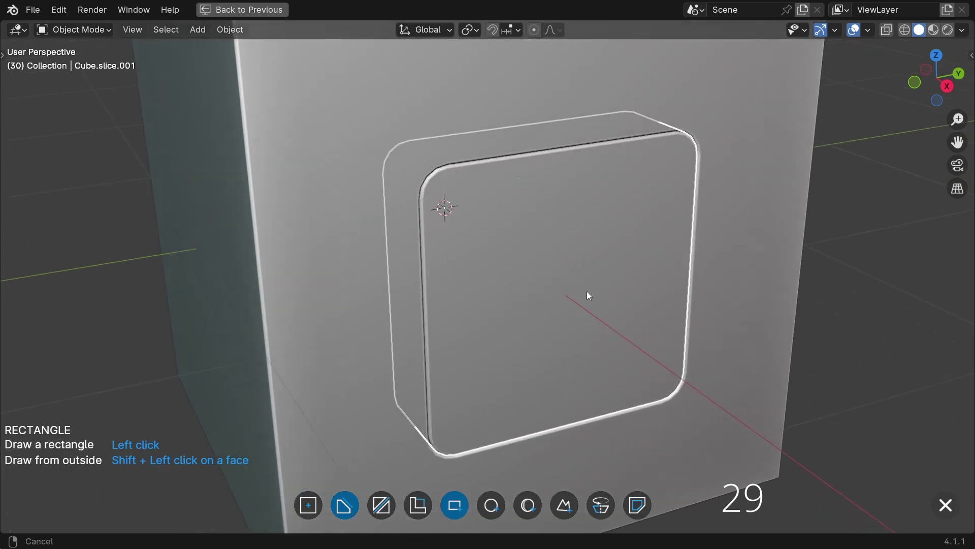
# Cut a circular hole in the recess and chamfer its rim
pyautogui.press('c')
pyautogui.click(565, 295)
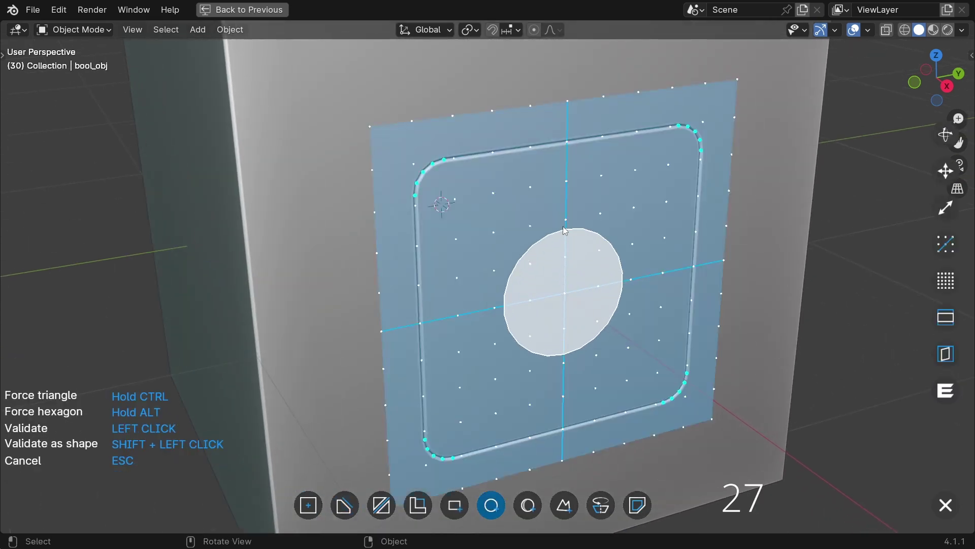
pyautogui.click(562, 185)
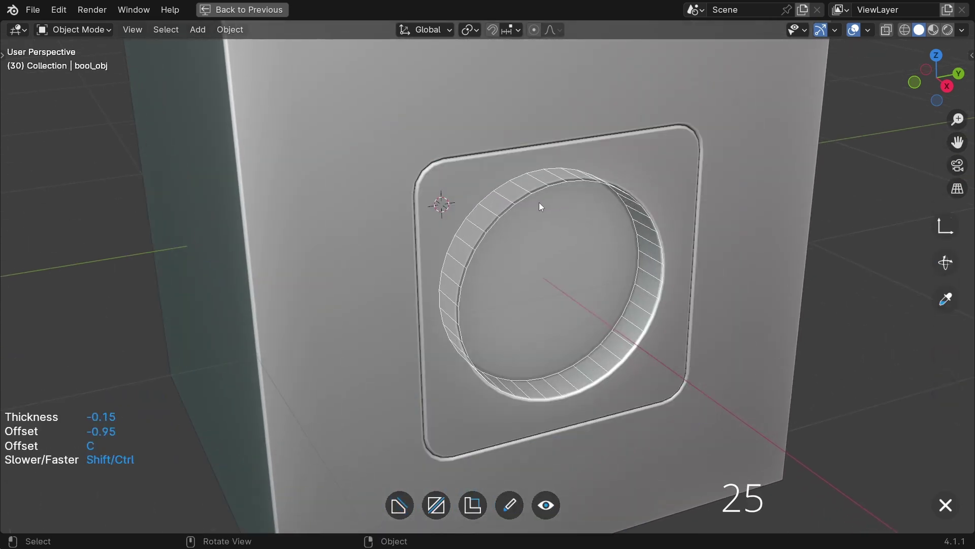
pyautogui.rightClick(529, 219)
pyautogui.click(557, 221)
pyautogui.rightClick(587, 264)
pyautogui.click(623, 210)
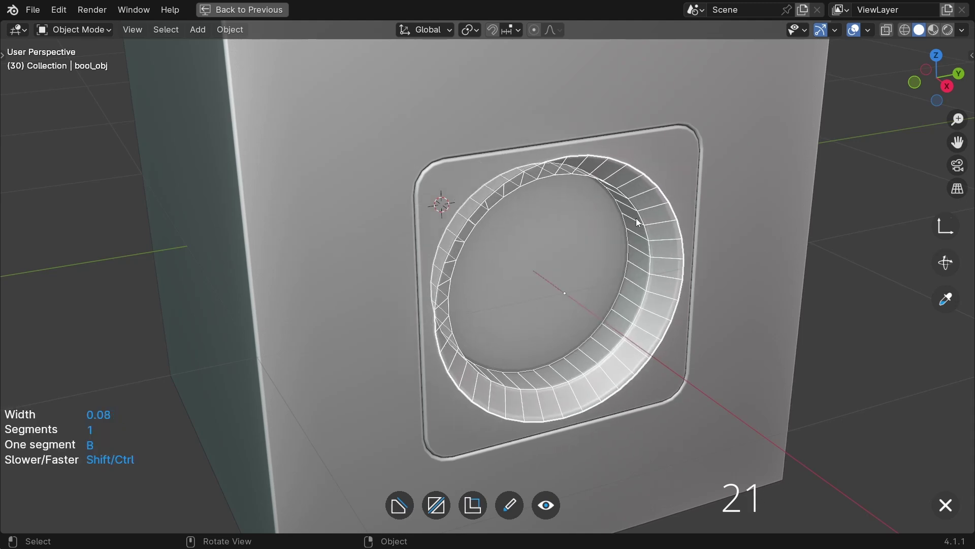
pyautogui.rightClick(638, 223)
pyautogui.click(710, 219)
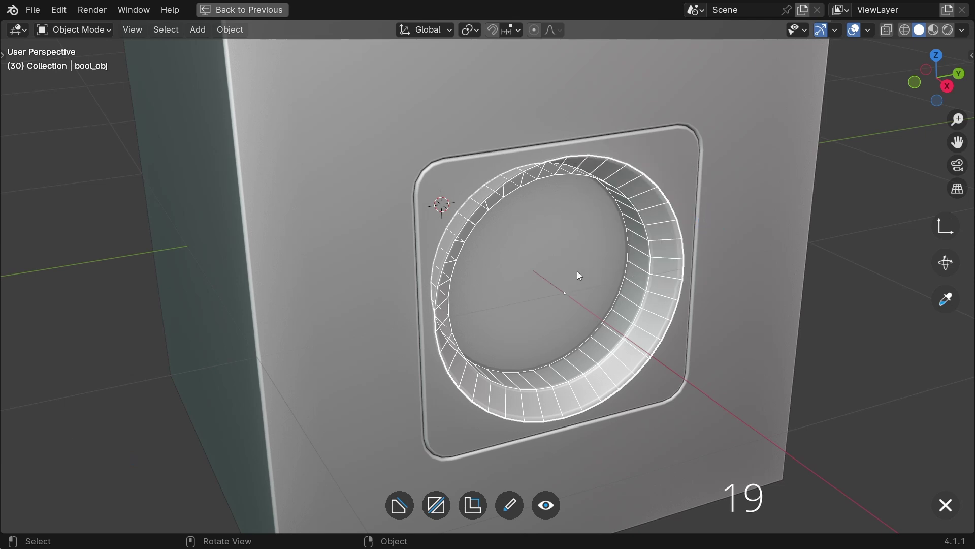
# Add a small central cylinder boss at 0.093 thickness inside the pocket
pyautogui.rightClick(566, 281)
pyautogui.click(476, 272)
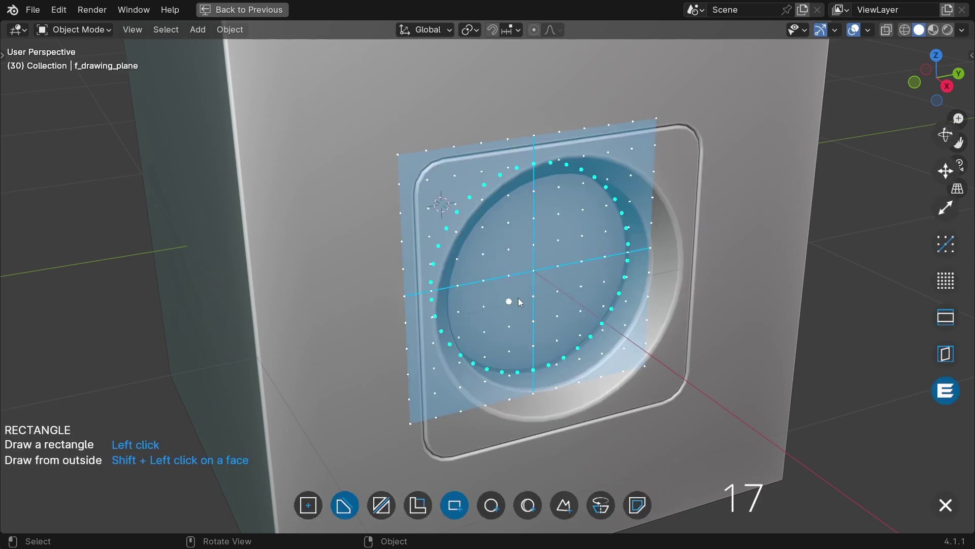
pyautogui.click(533, 271)
pyautogui.click(536, 248)
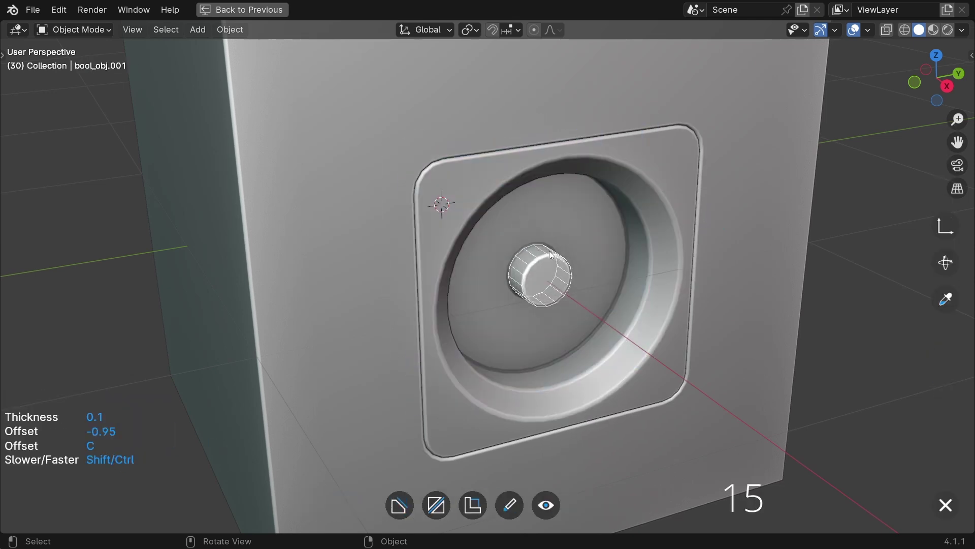
pyautogui.rightClick(546, 251)
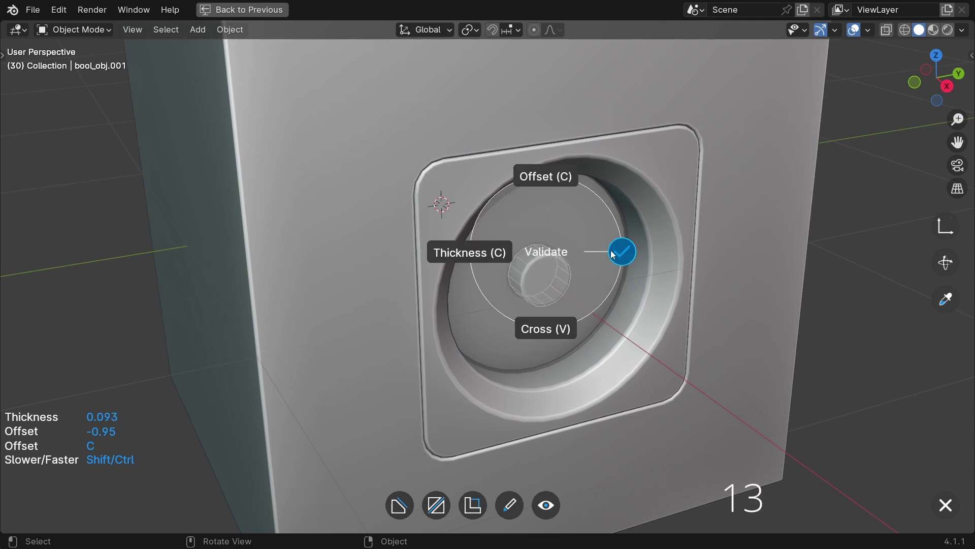
pyautogui.click(620, 254)
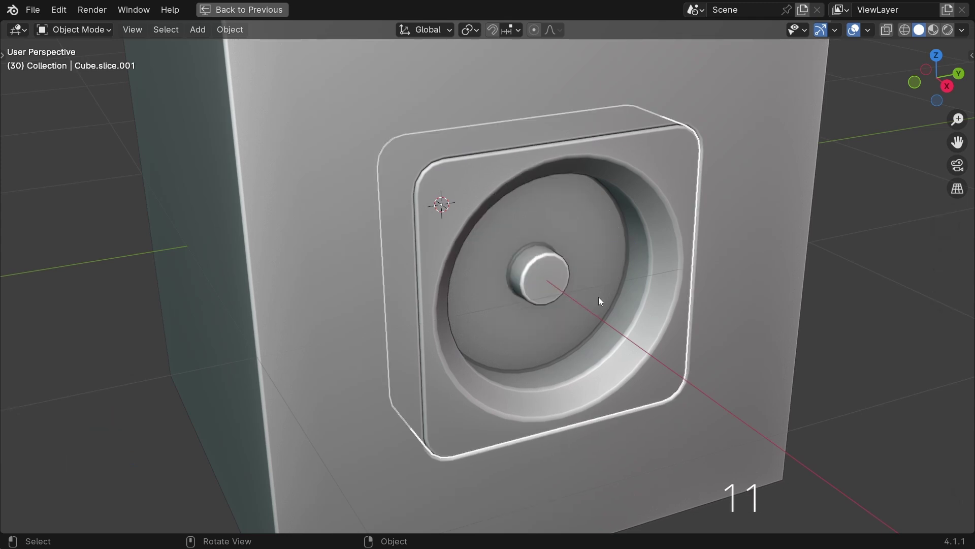
# Place copies of the square vent with round pocket on the top and left faces
pyautogui.keyDown('ctrl'); pyautogui.moveTo(681, 294); pyautogui.dragTo(748, 503, button='middle'); pyautogui.keyUp('ctrl')
pyautogui.press('f')
pyautogui.click(528, 287)
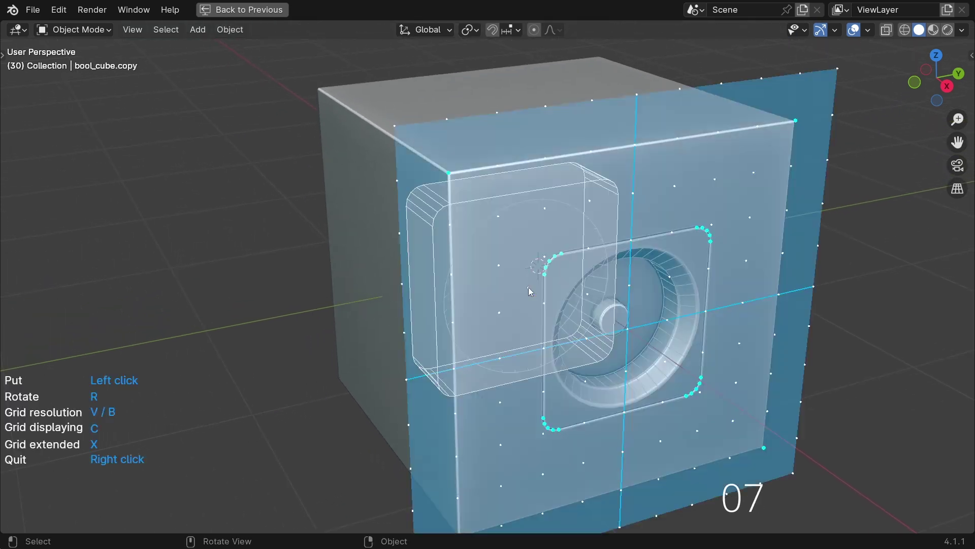
pyautogui.click(529, 103)
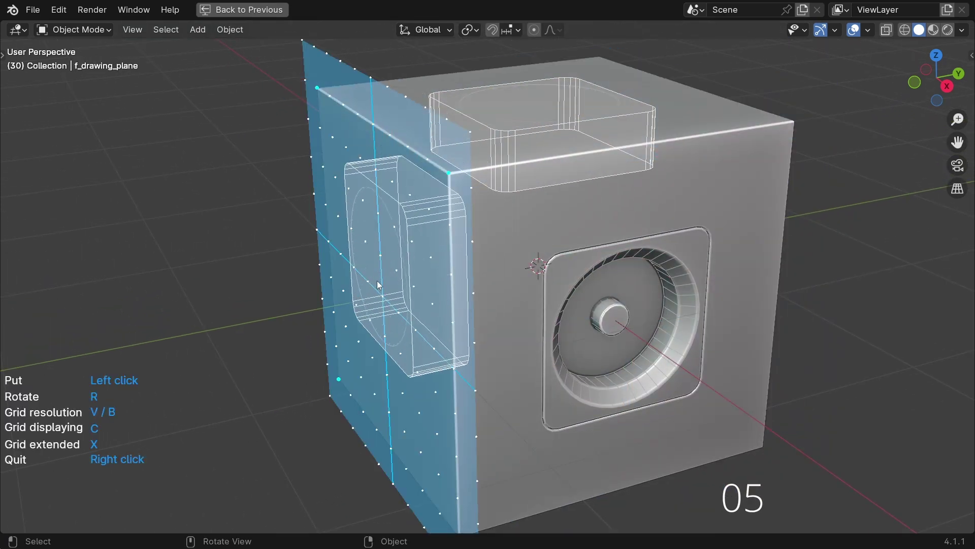
pyautogui.click(386, 296)
pyautogui.rightClick(447, 250)
pyautogui.moveTo(447, 249); pyautogui.dragTo(529, 289, button='middle')
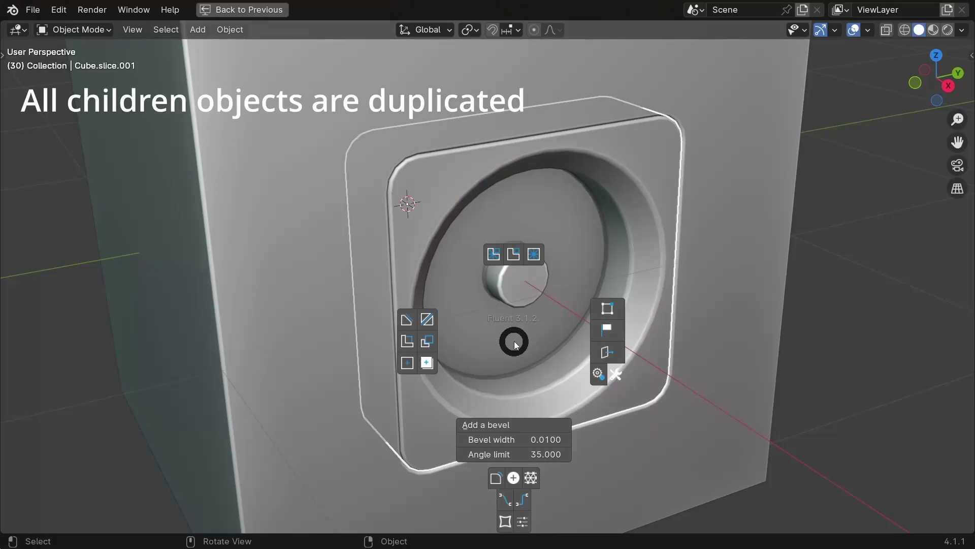
# Generate a puffy cloth from the selected pocket floor faces
pyautogui.click(505, 521)
pyautogui.keyDown('shift'); pyautogui.click(498, 350); pyautogui.keyUp('shift')
pyautogui.keyDown('shift'); pyautogui.click(514, 227); pyautogui.keyUp('shift')
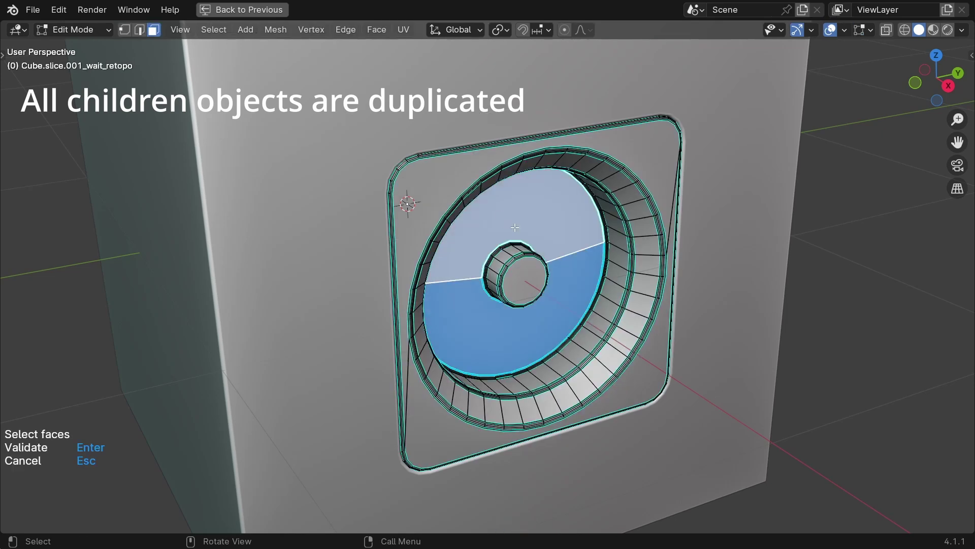
pyautogui.press('Return')
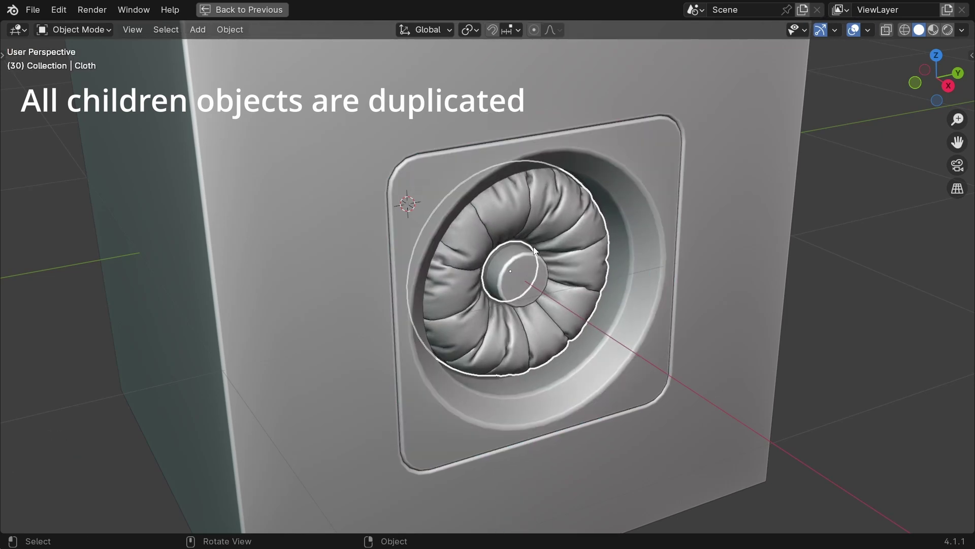
# Parent the cloth cushion to bool_cube as an Object parent
pyautogui.keyDown('ctrl'); pyautogui.moveTo(493, 219); pyautogui.dragTo(426, 120, button='middle'); pyautogui.keyUp('ctrl')
pyautogui.click(335, 139)
pyautogui.hotkey('ctrl', 'p')
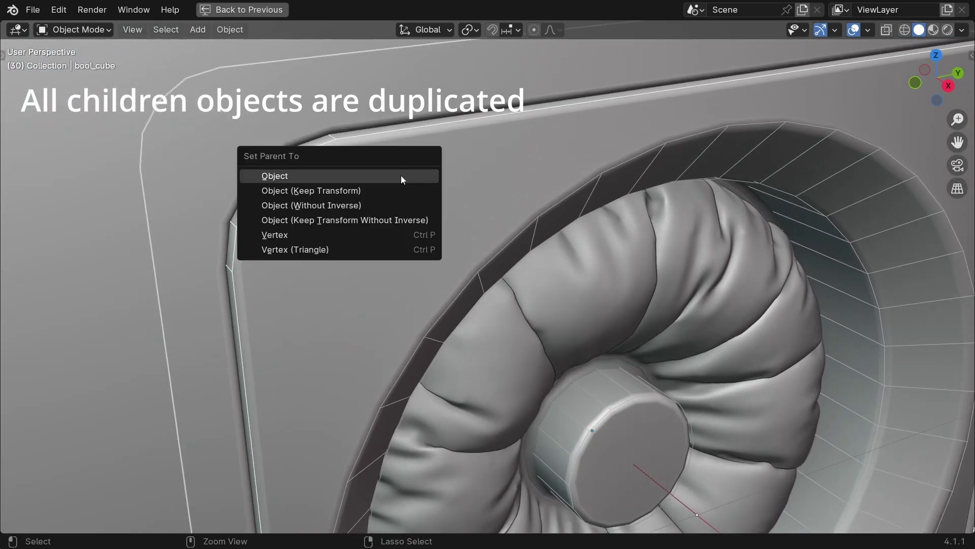
pyautogui.click(401, 177)
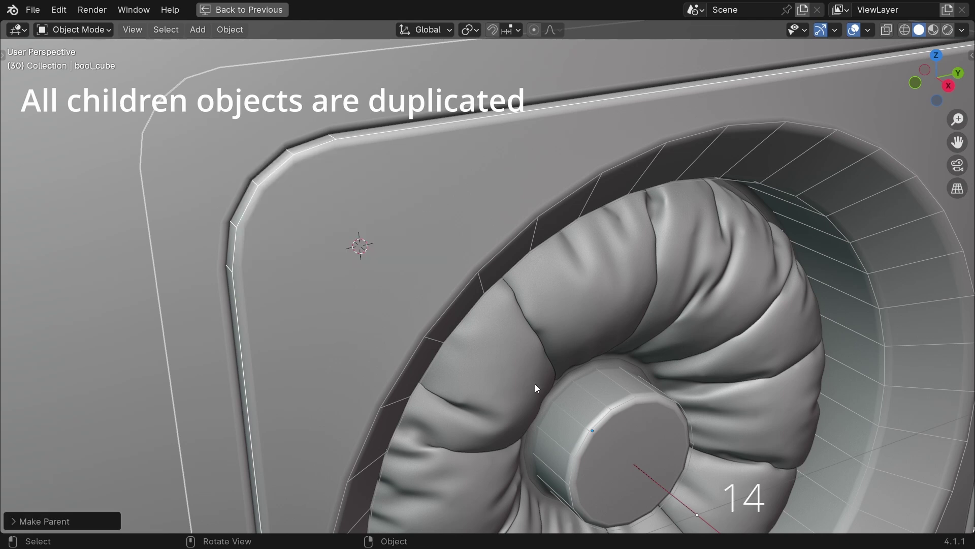
pyautogui.scroll(-8, 577, 434)
pyautogui.scroll(-3, 520, 300)
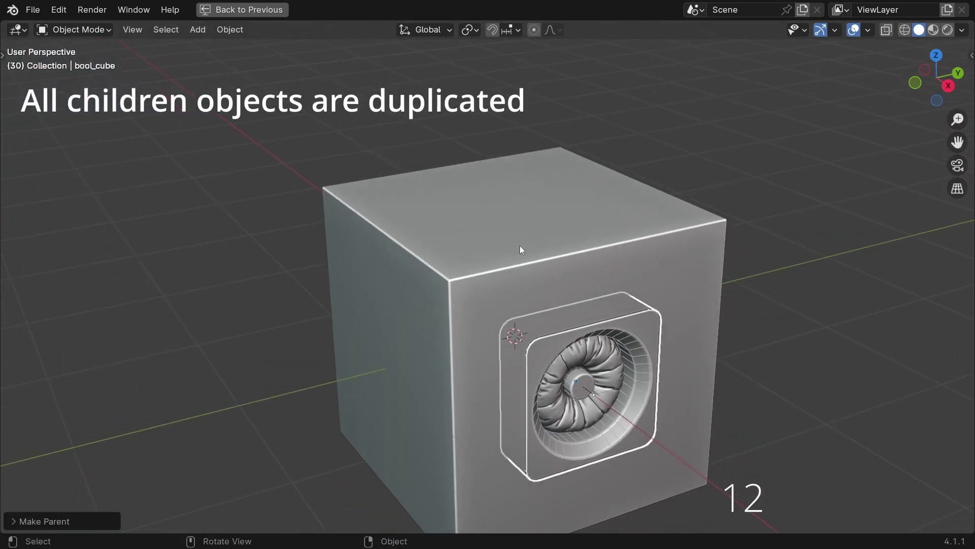
pyautogui.hotkey('shift', 'f')
# Place a vent copy on the duplicated cube's side face and apply the cutout
pyautogui.click(440, 262)
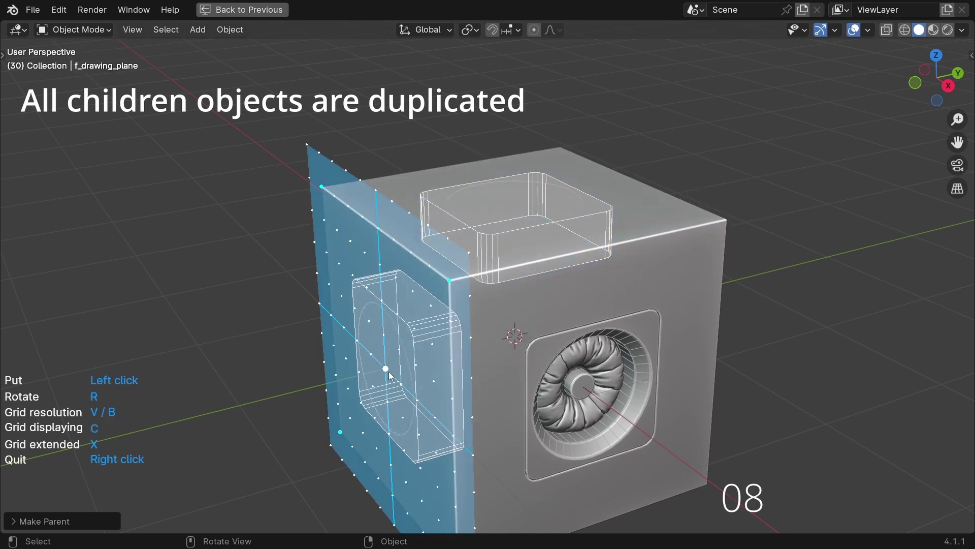
pyautogui.click(389, 371)
pyautogui.rightClick(421, 304)
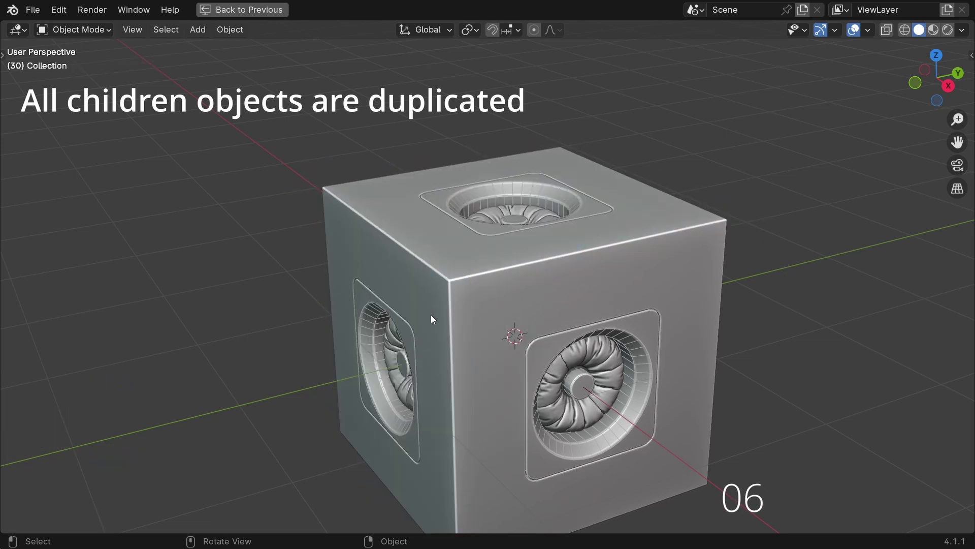
pyautogui.moveTo(430, 315); pyautogui.dragTo(501, 287, button='middle')
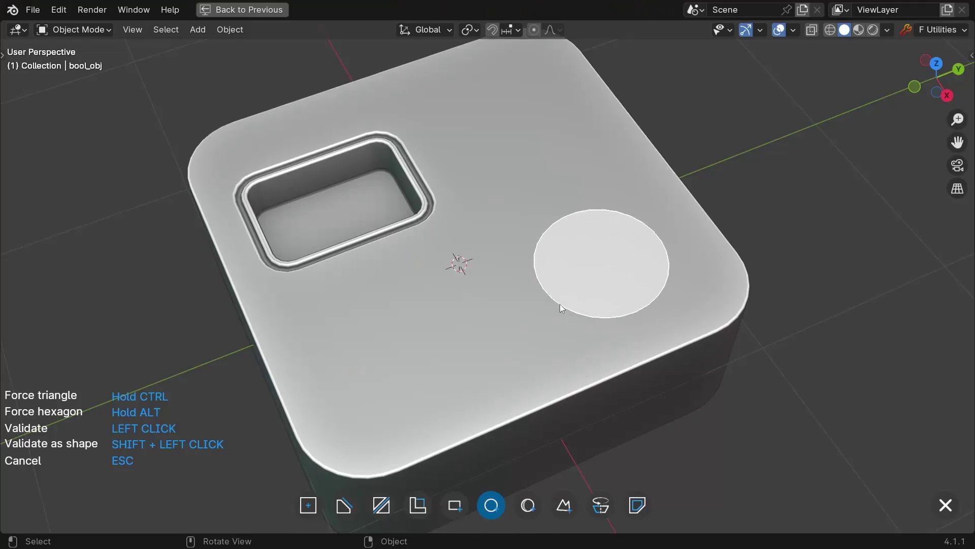
# Complete the circle cut and give it the rectangular pocket's bevel via Reuse
pyautogui.click(569, 305)
pyautogui.rightClick(559, 299)
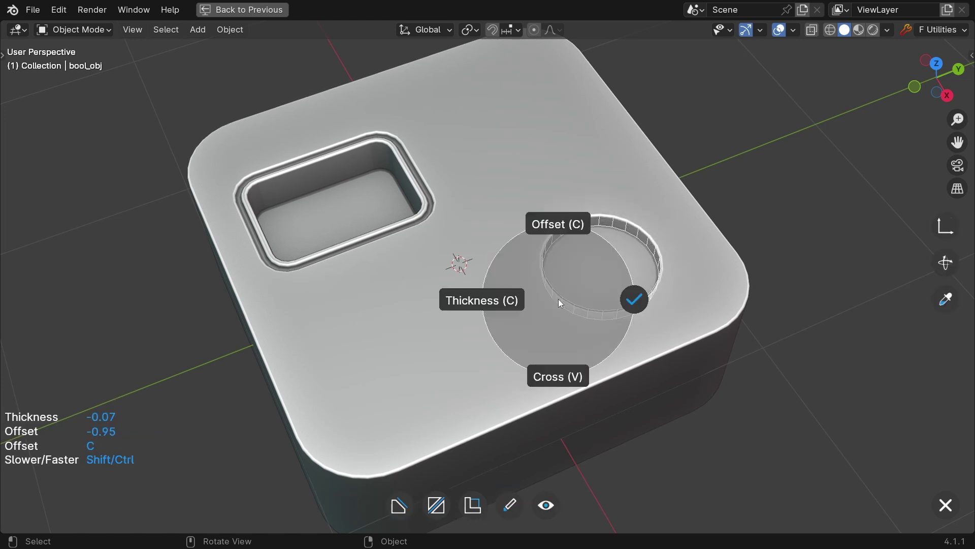
pyautogui.click(631, 298)
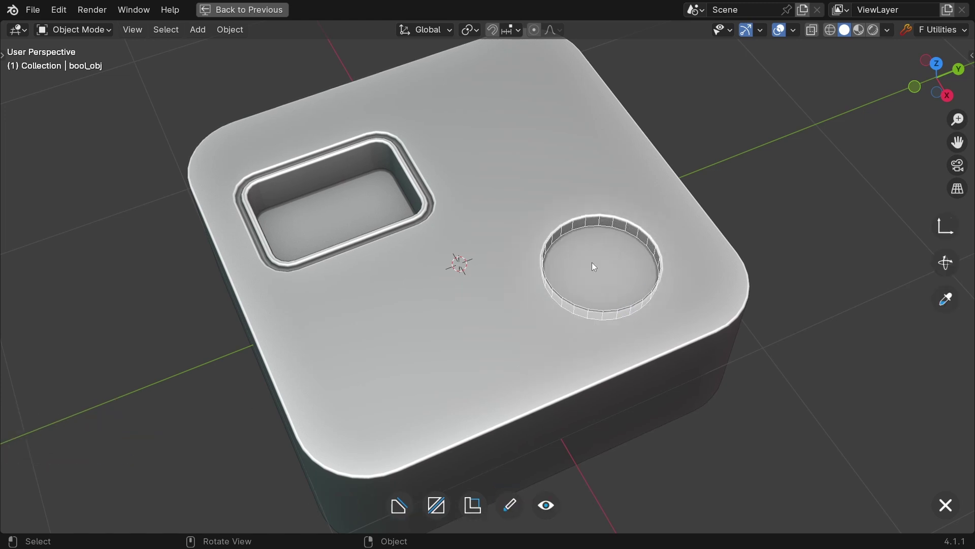
pyautogui.click(949, 304)
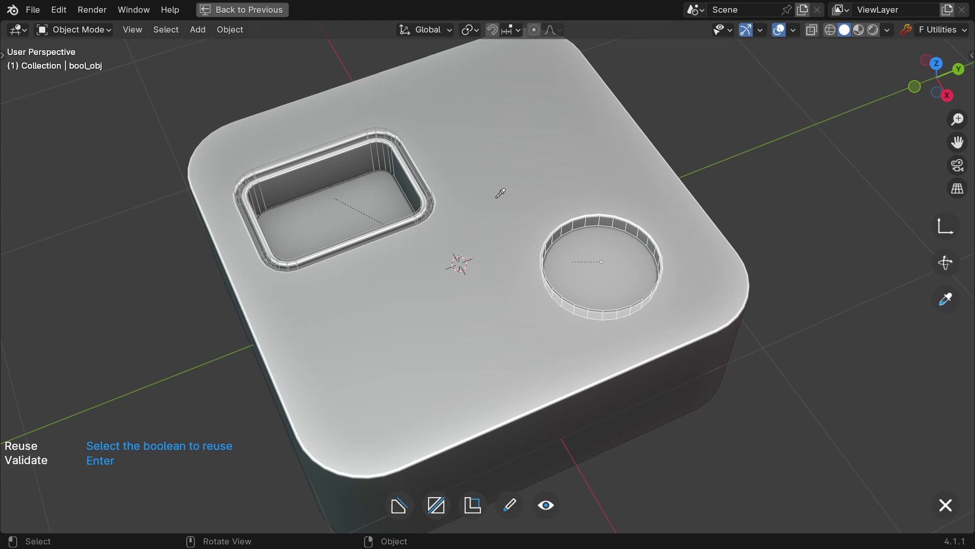
pyautogui.click(434, 198)
pyautogui.click(435, 199)
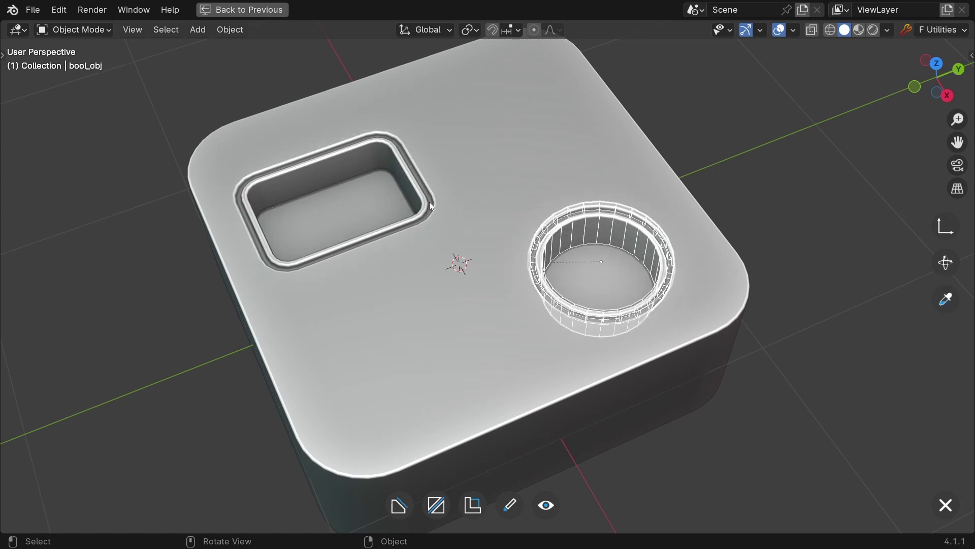
pyautogui.press('Return')
# Cut an M-shaped polygon pocket into the block top
pyautogui.moveTo(478, 252); pyautogui.dragTo(456, 215, button='middle')
pyautogui.press('f')
pyautogui.click(353, 199)
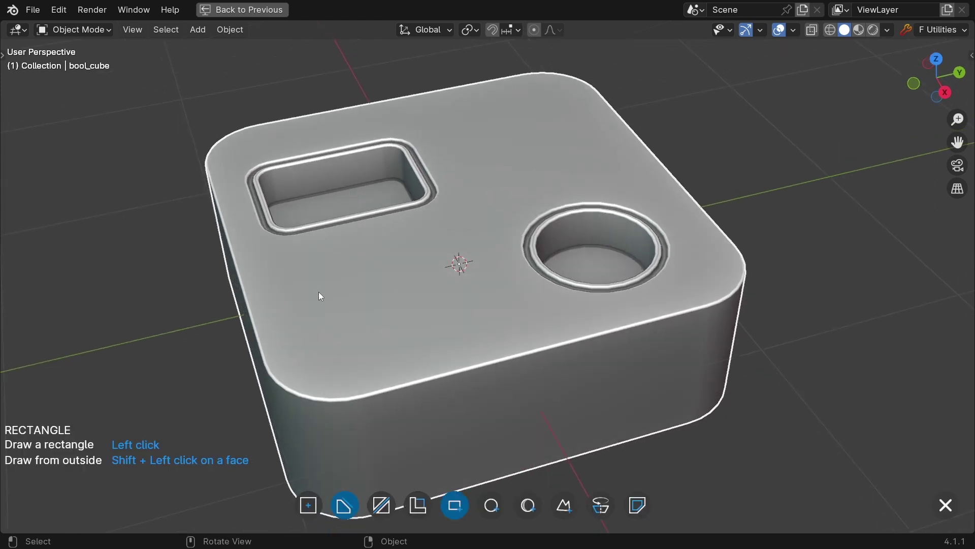
pyautogui.press('s')
pyautogui.click(331, 341)
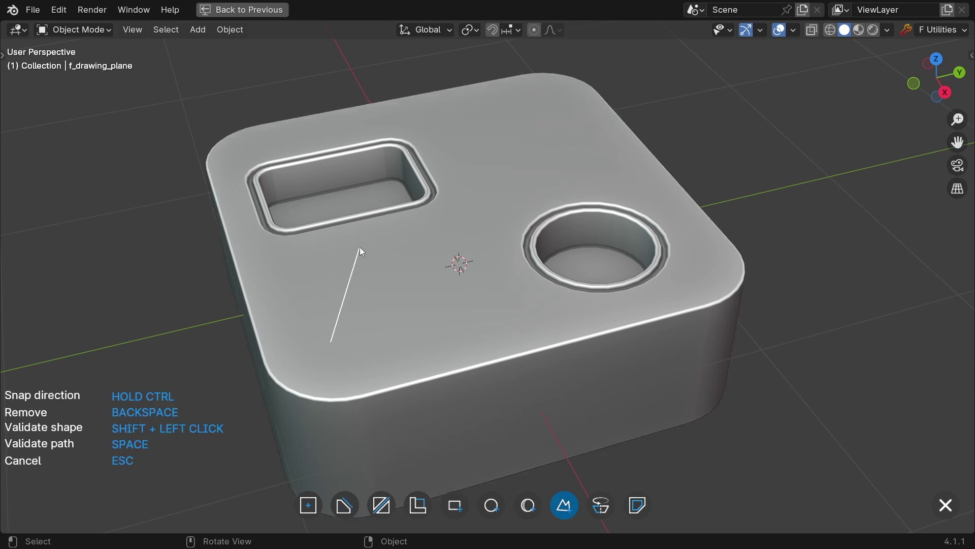
pyautogui.click(465, 224)
pyautogui.keyDown('shift'); pyautogui.click(503, 321); pyautogui.keyUp('shift')
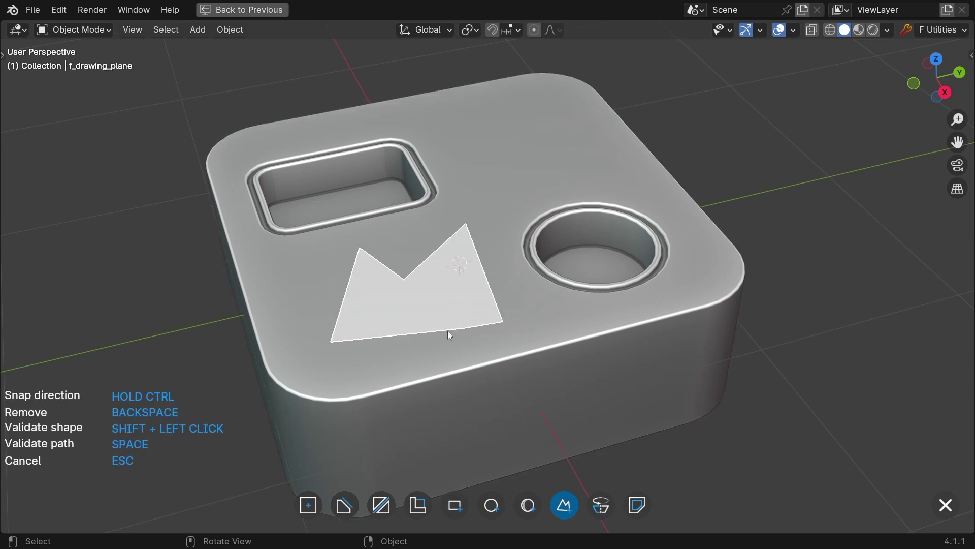
pyautogui.rightClick(399, 341)
pyautogui.click(488, 336)
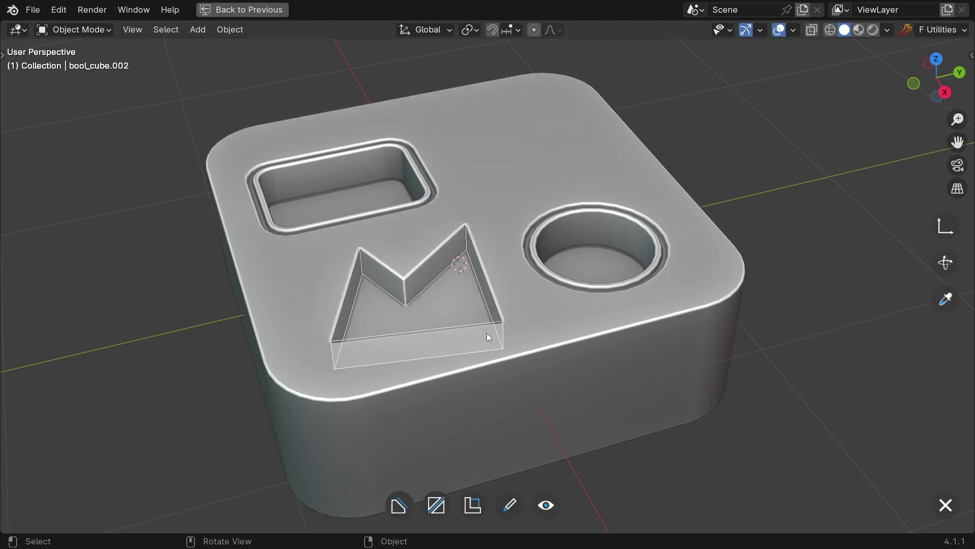
# Copy the round hole's bevel onto the M-shaped cut
pyautogui.click(945, 305)
pyautogui.click(586, 206)
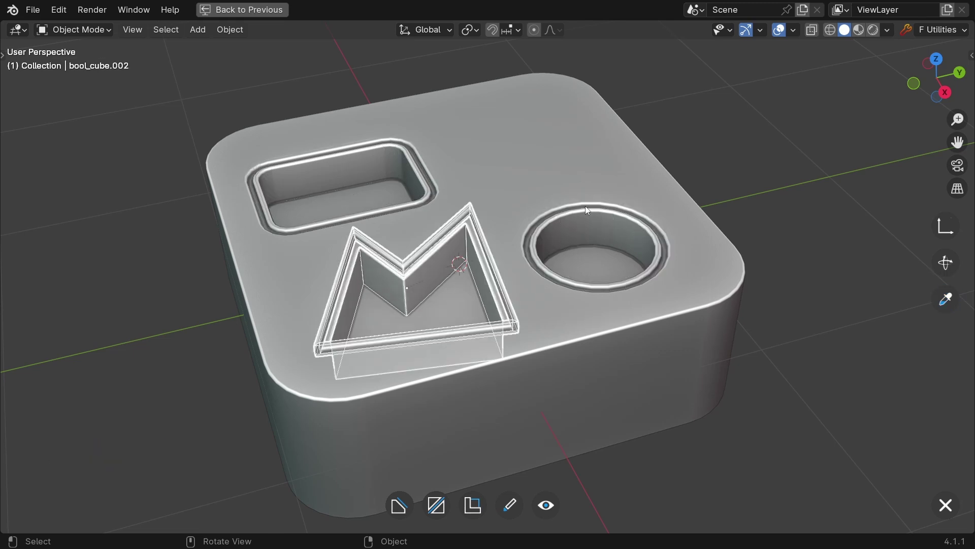
pyautogui.press('Return')
pyautogui.moveTo(485, 245); pyautogui.dragTo(390, 254, button='middle')
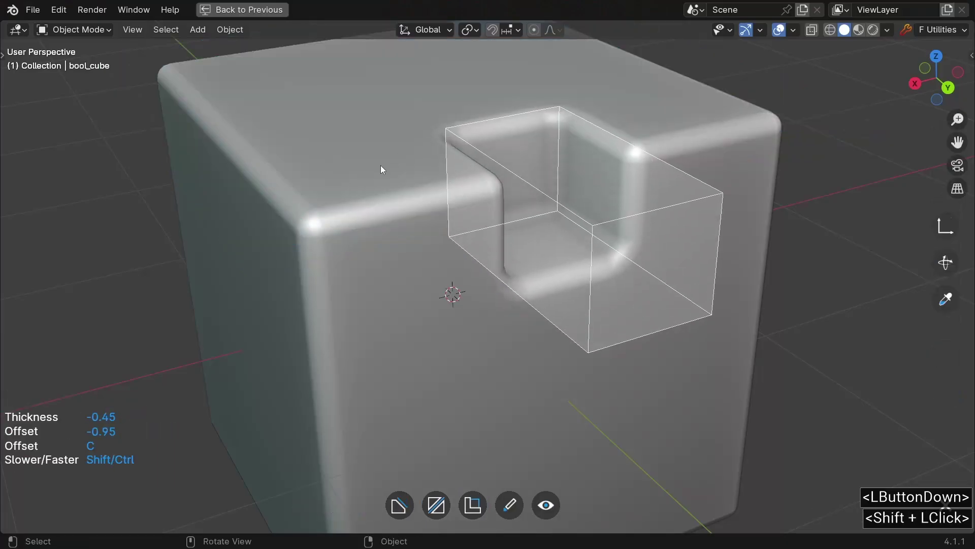
# Validate the box notch with its own outer bevel, then open Edit > Preferences
pyautogui.click(414, 197)
pyautogui.click(730, 207)
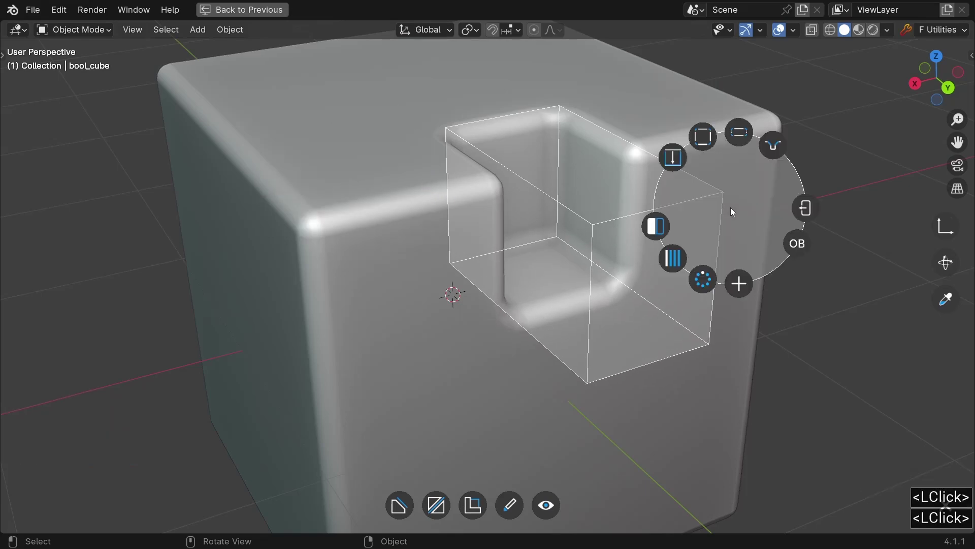
pyautogui.click(799, 246)
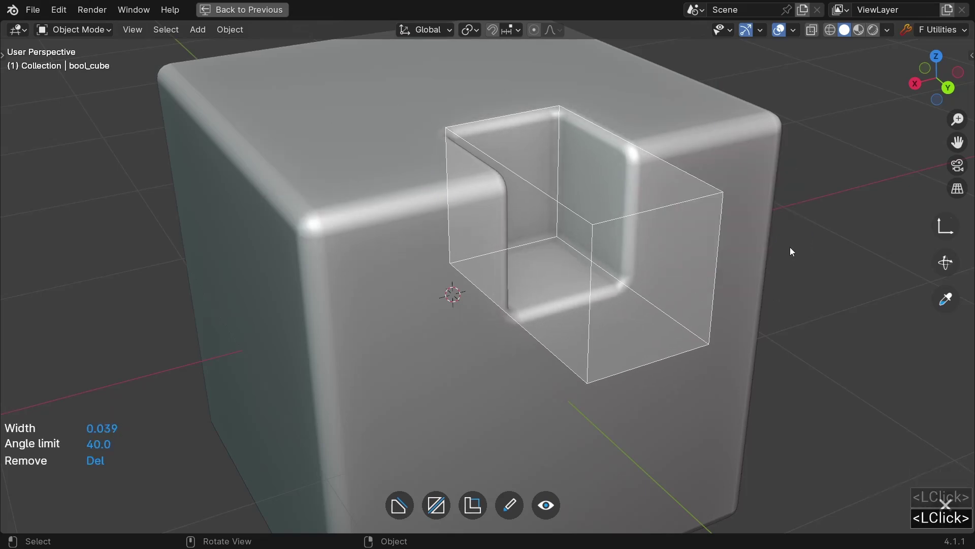
pyautogui.click(785, 251)
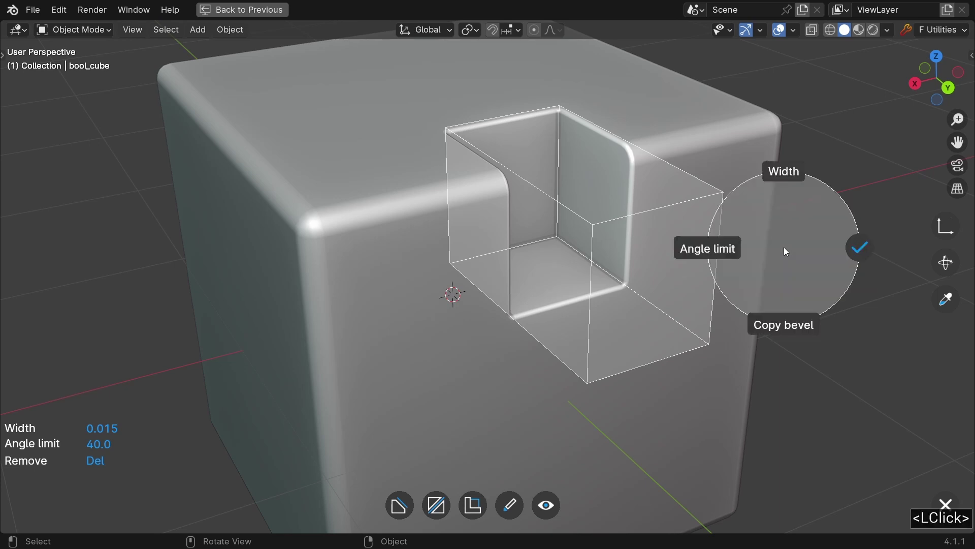
pyautogui.click(863, 249)
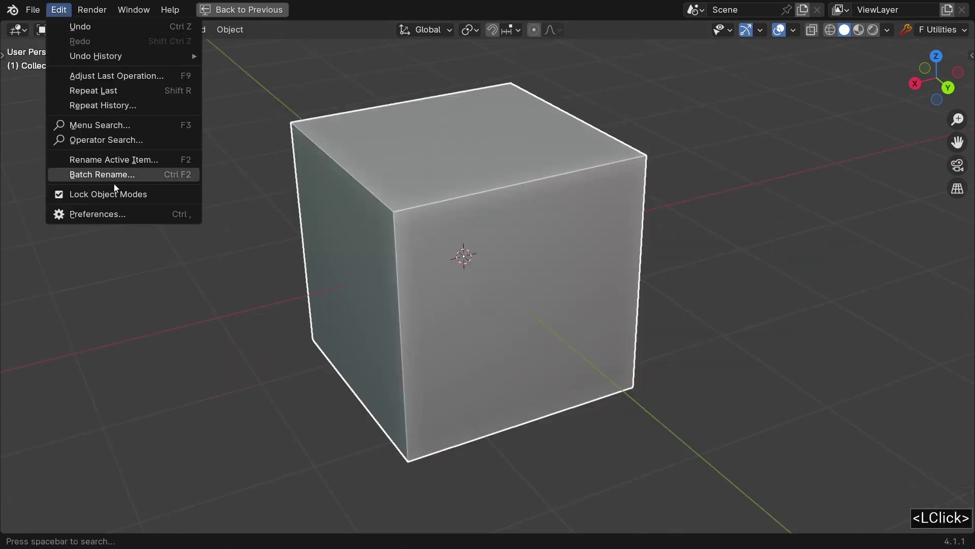
pyautogui.click(137, 215)
# Filter add-ons by 'flue', set Fluent's Bevel system to MULTIPLE, and close Preferences
pyautogui.click(455, 48)
pyautogui.write('fluent')
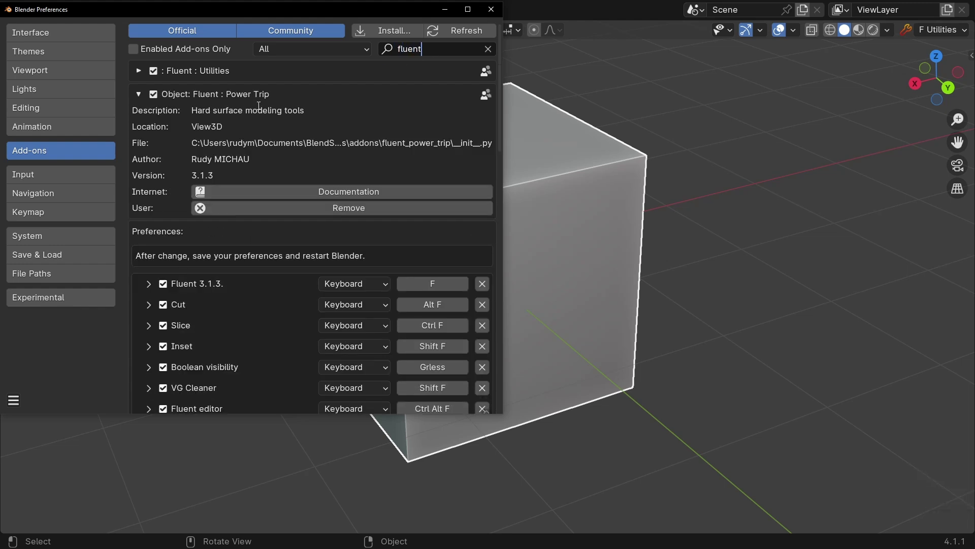
pyautogui.scroll(-3, 262, 128)
pyautogui.scroll(-10, 311, 129)
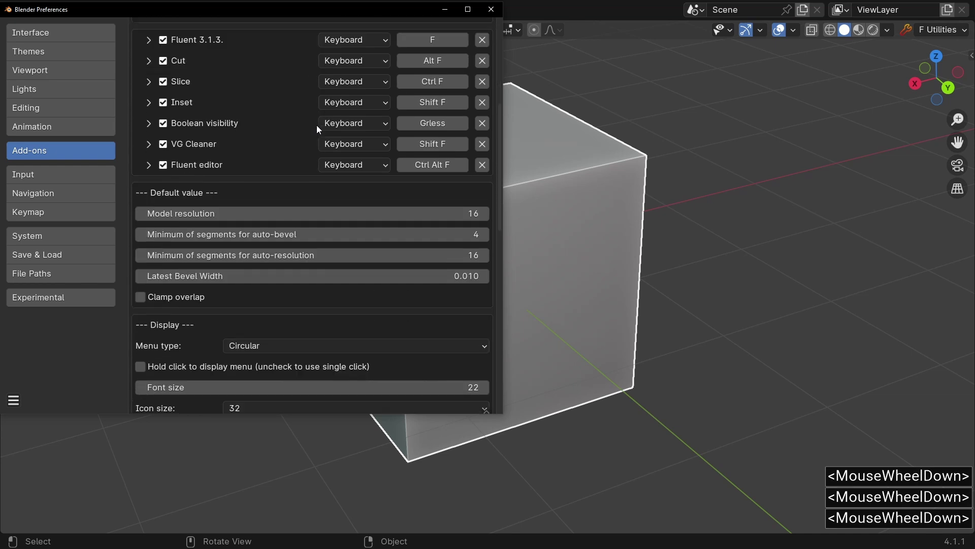
pyautogui.scroll(-12, 318, 128)
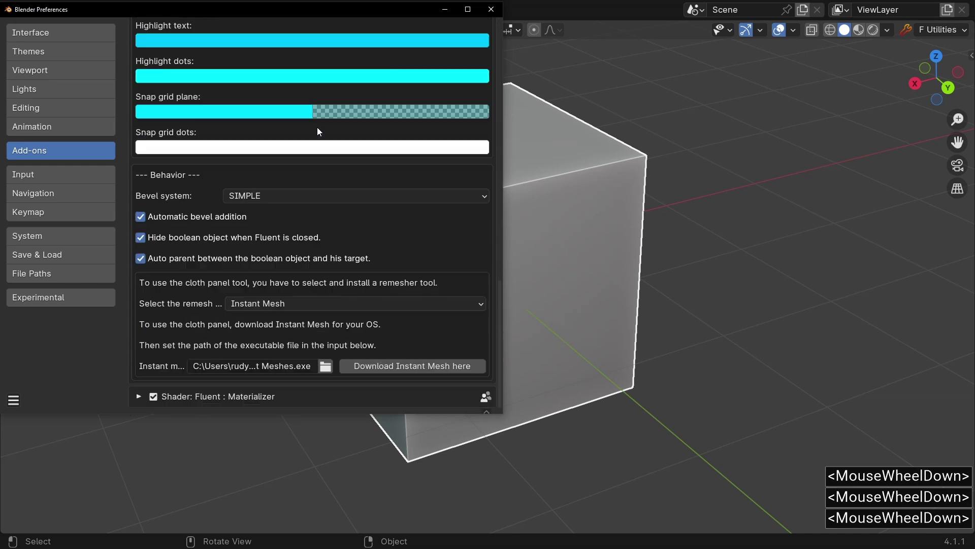
pyautogui.click(288, 194)
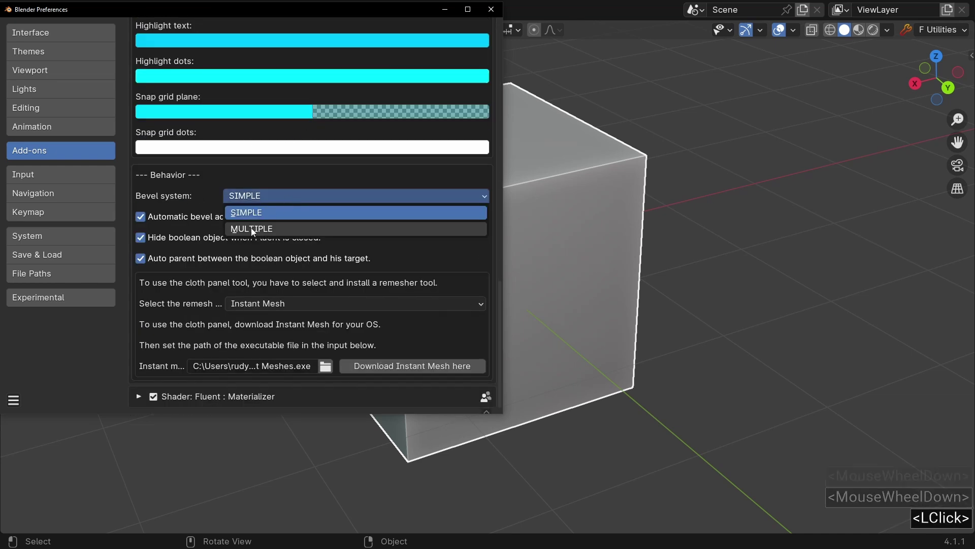
pyautogui.click(290, 226)
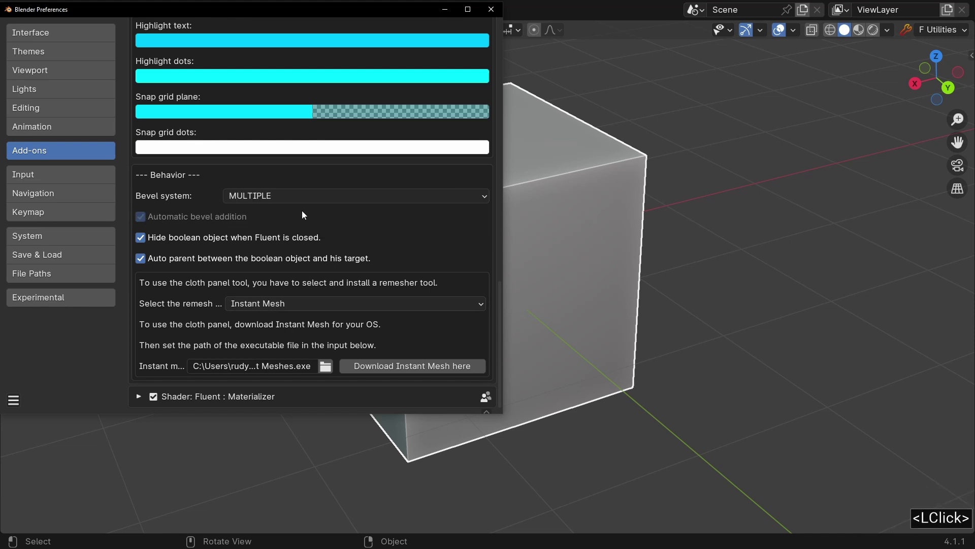
pyautogui.click(491, 9)
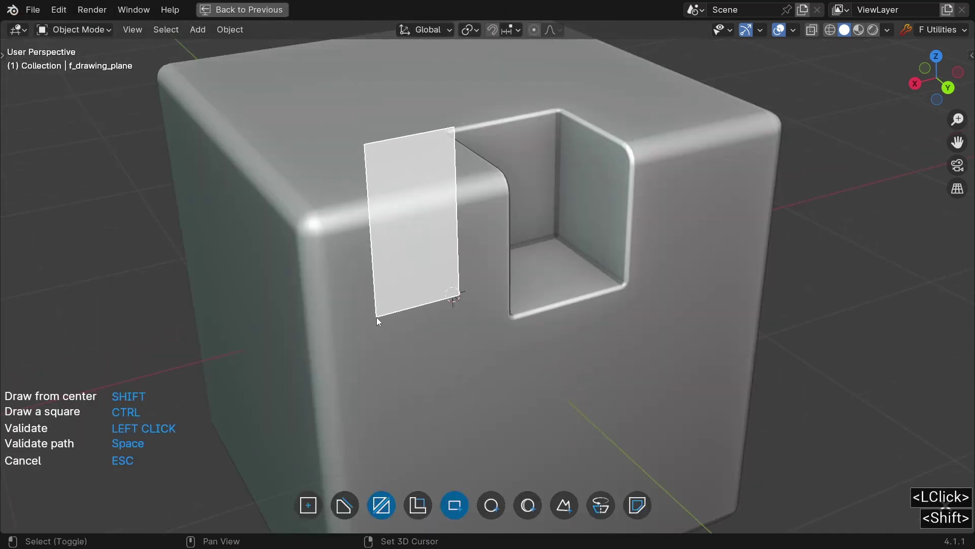
# Cut a second rectangular notch and give it a 0.041-width outer bevel
pyautogui.keyDown('shift'); pyautogui.click(377, 317); pyautogui.keyUp('shift')
pyautogui.click(312, 294)
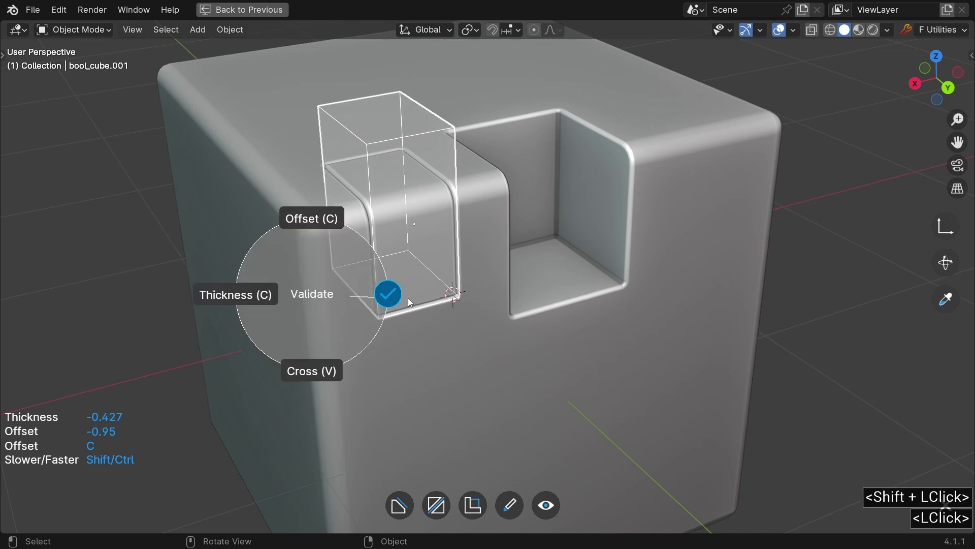
pyautogui.click(405, 294)
pyautogui.click(614, 271)
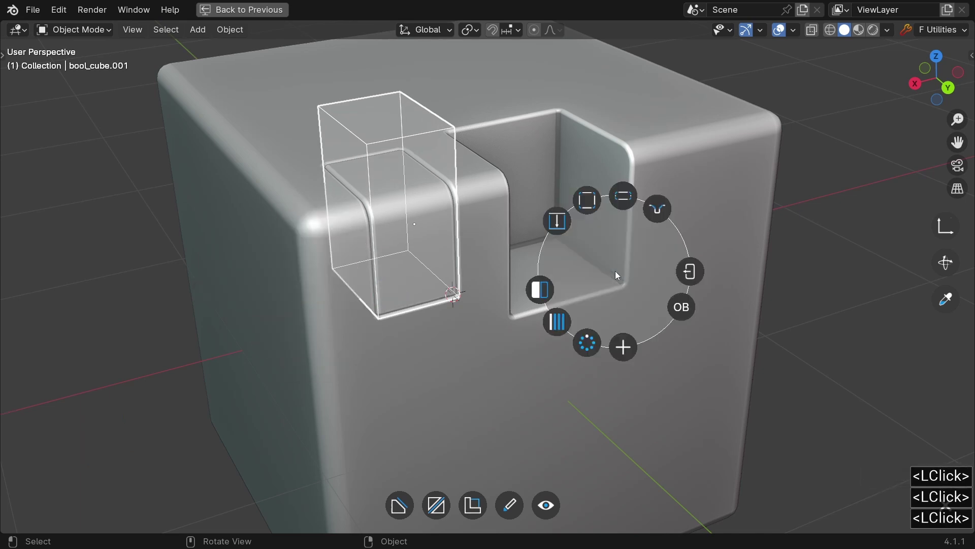
pyautogui.click(678, 305)
pyautogui.click(680, 305)
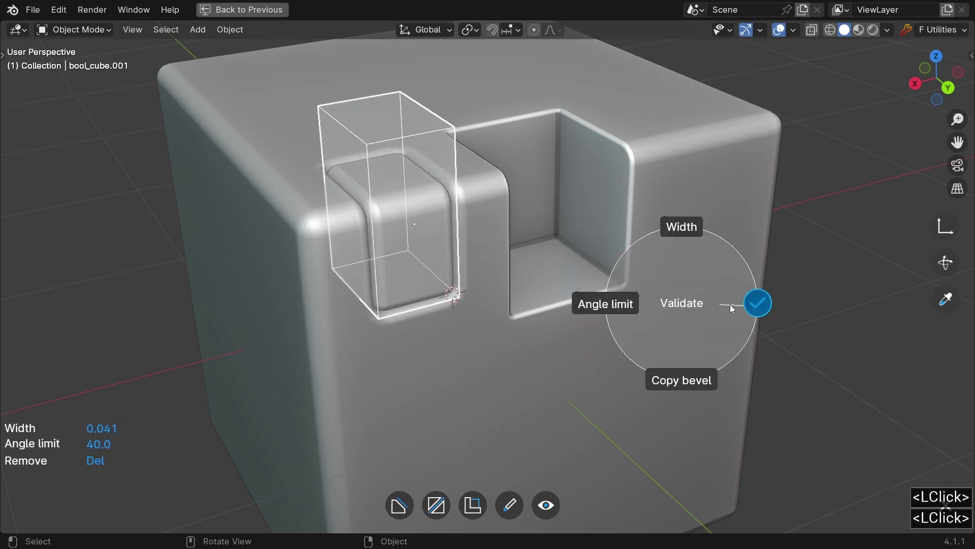
pyautogui.click(760, 307)
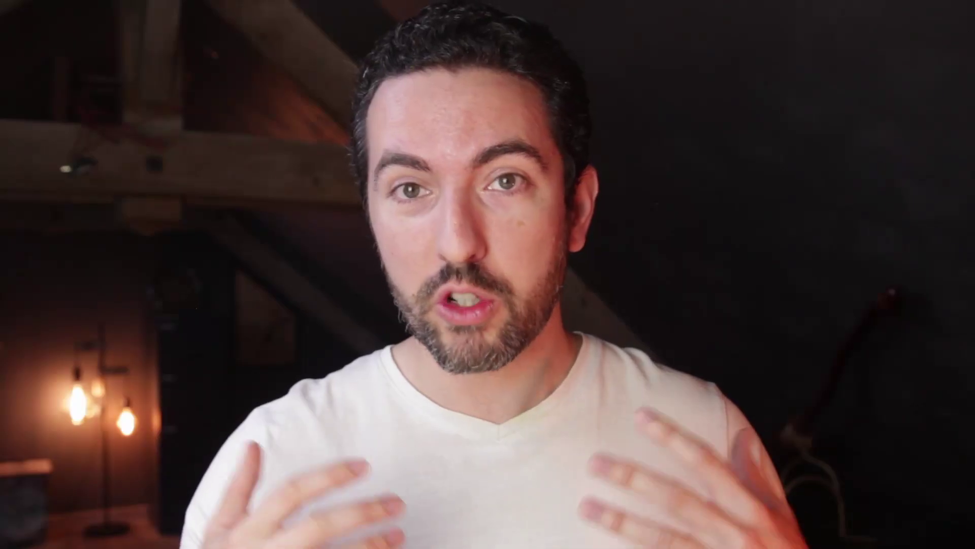